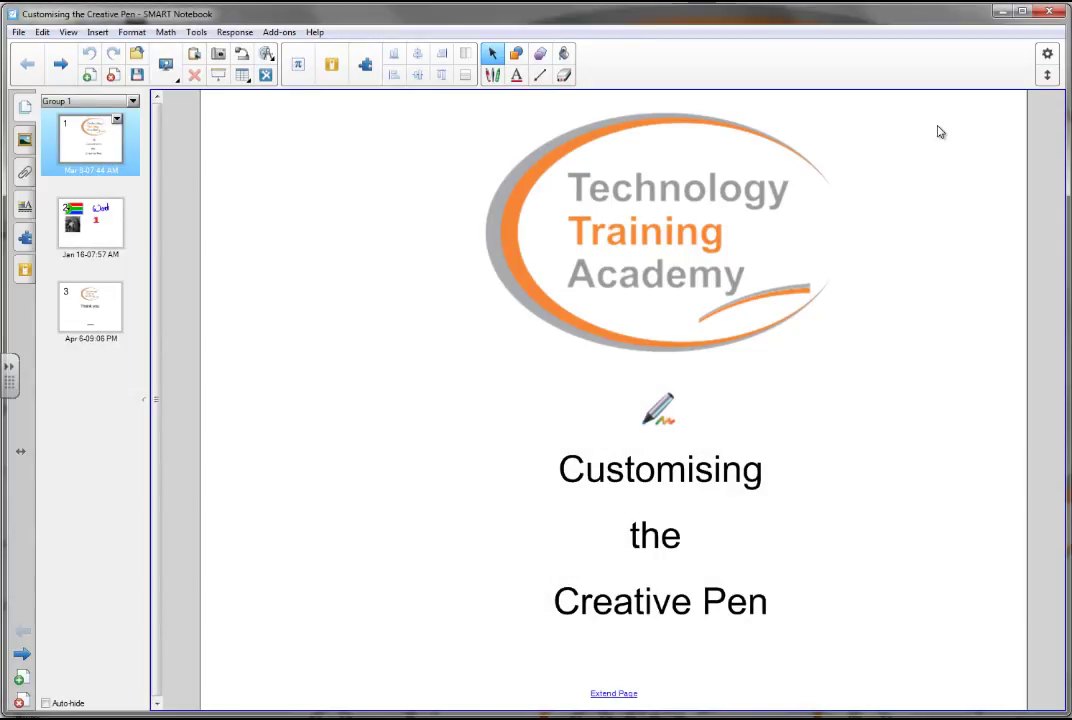
Switch to the Creative Pen and draw a snowflake stroke across the page's top right
left_click(492, 75)
left_click(597, 66)
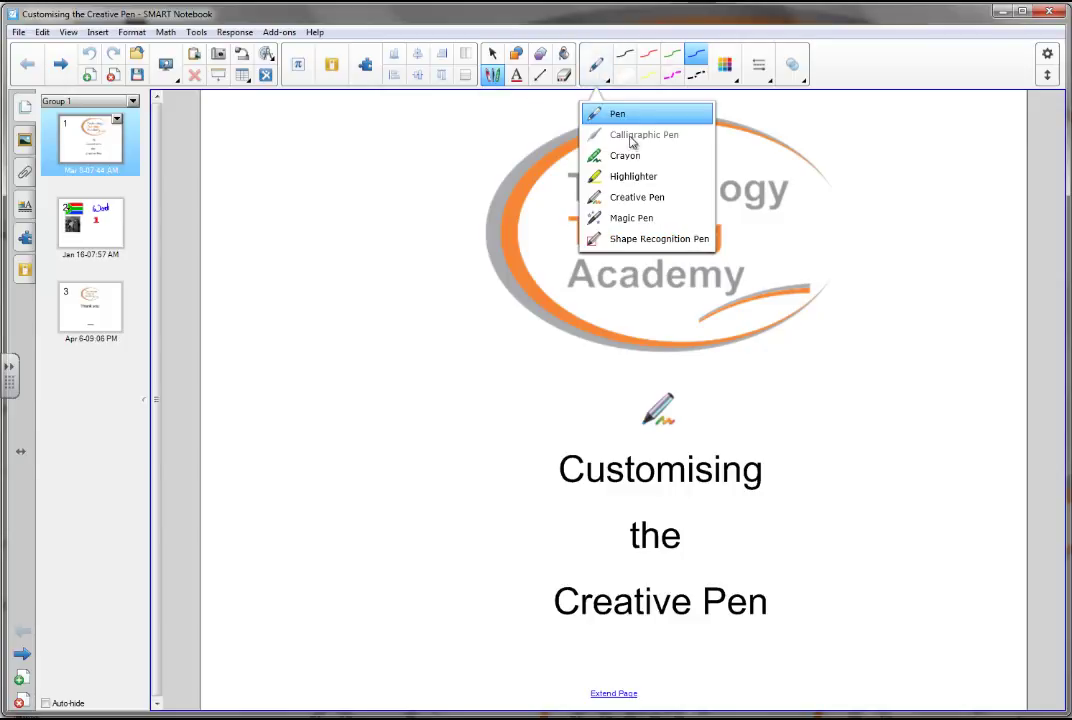
left_click(636, 197)
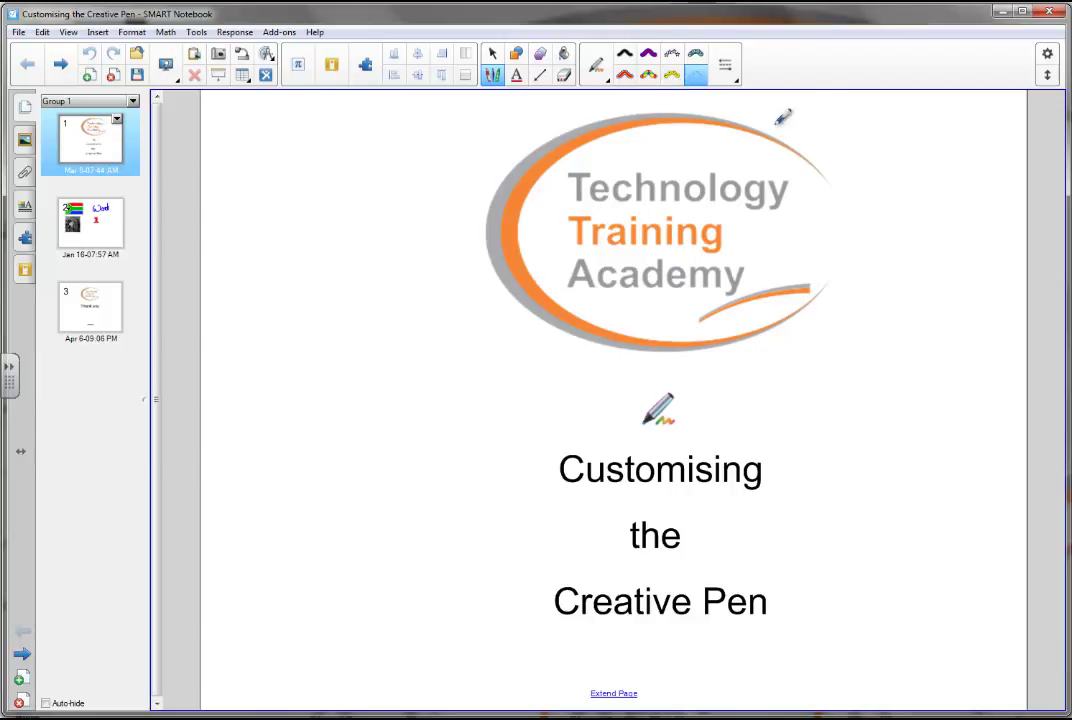
left_click_drag(808, 119, 933, 125)
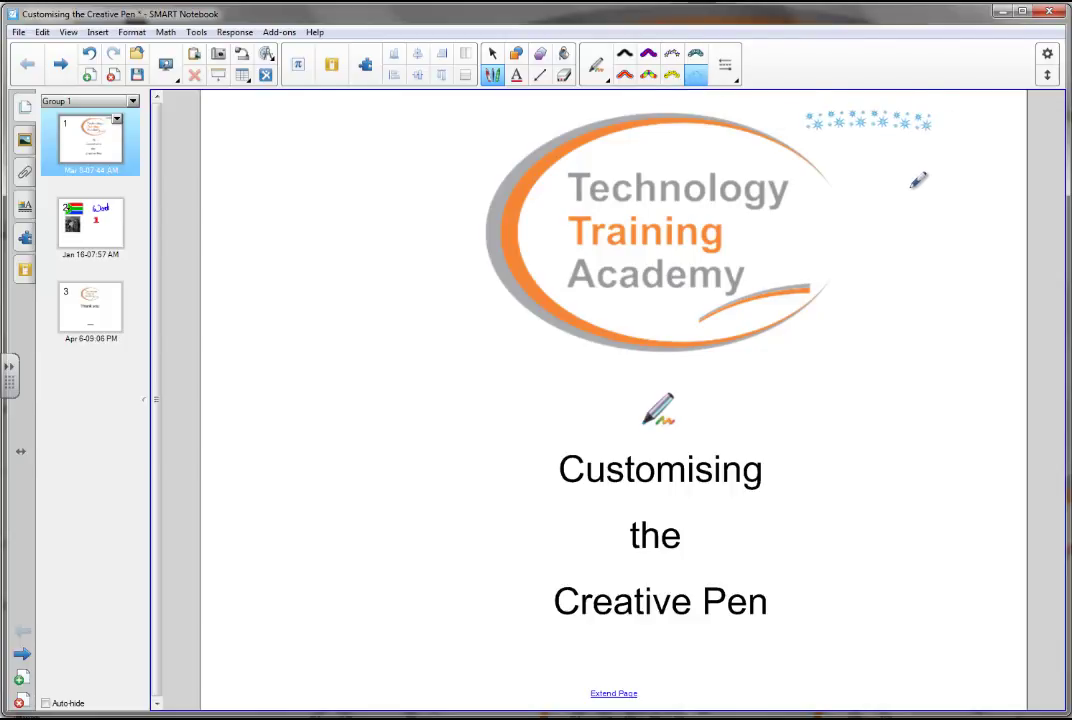
Set the pen to the thickest line width and draw a second snowflake stroke below
left_click(727, 66)
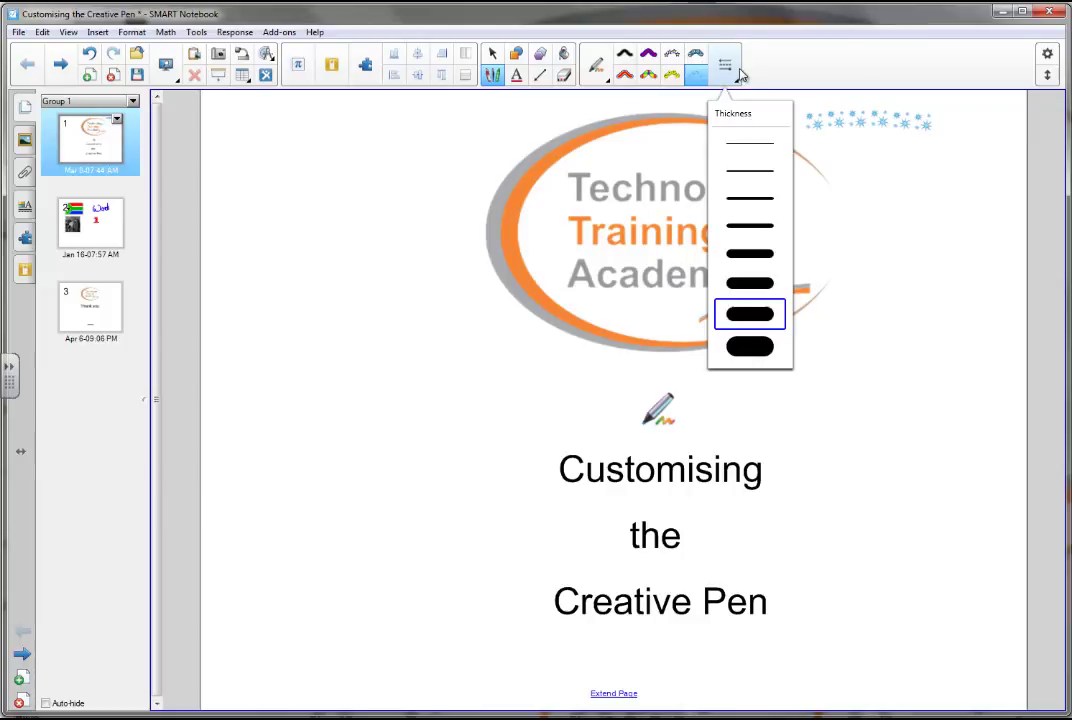
left_click(750, 347)
left_click_drag(840, 167, 975, 162)
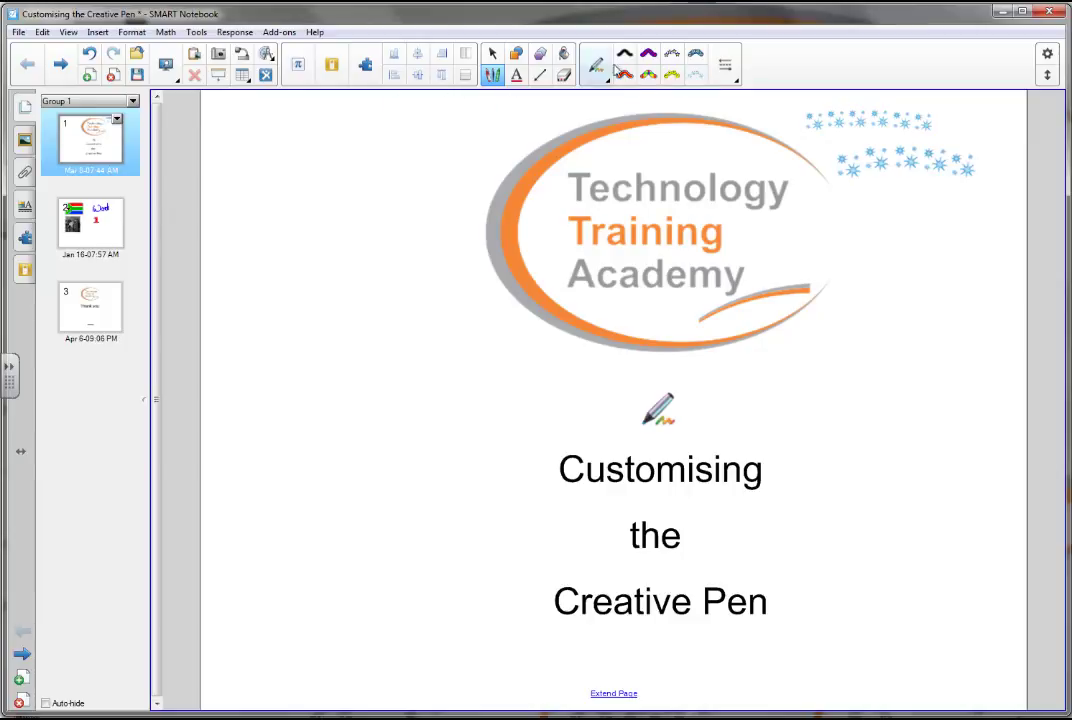
Move to page 2 and shift the handwritten 'Word' slightly left and down
left_click(492, 52)
left_click(486, 158)
key("Page_Down")
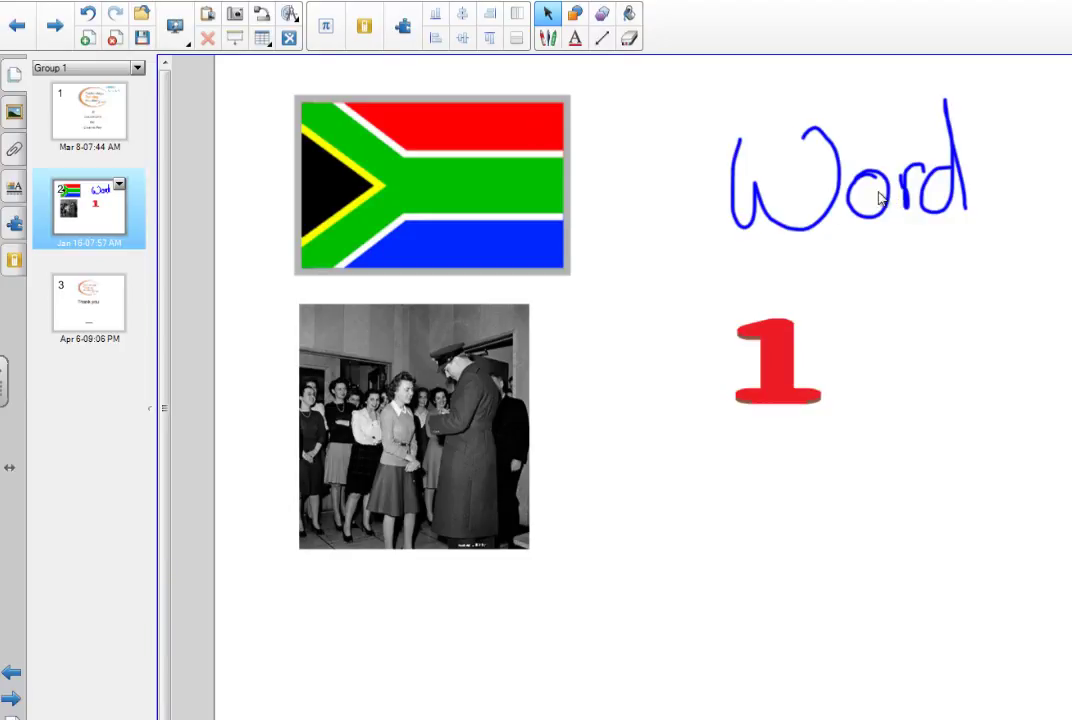
left_click_drag(872, 168, 842, 188)
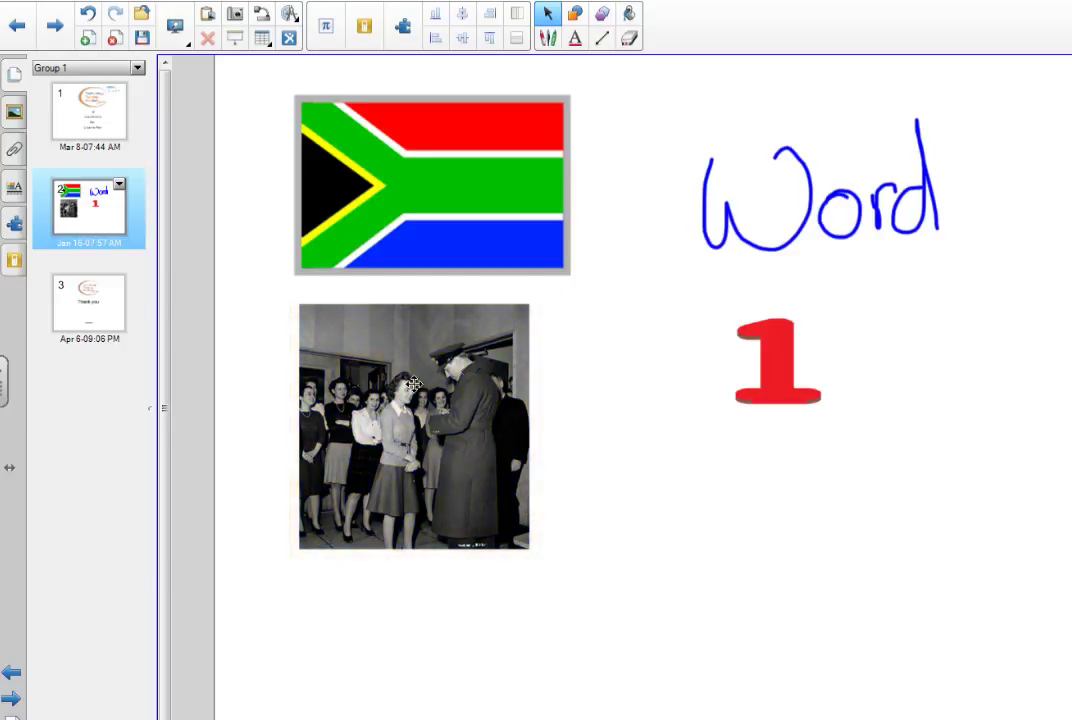
In the pen's Properties, pick the South African flag as the custom stamp image
left_click(550, 39)
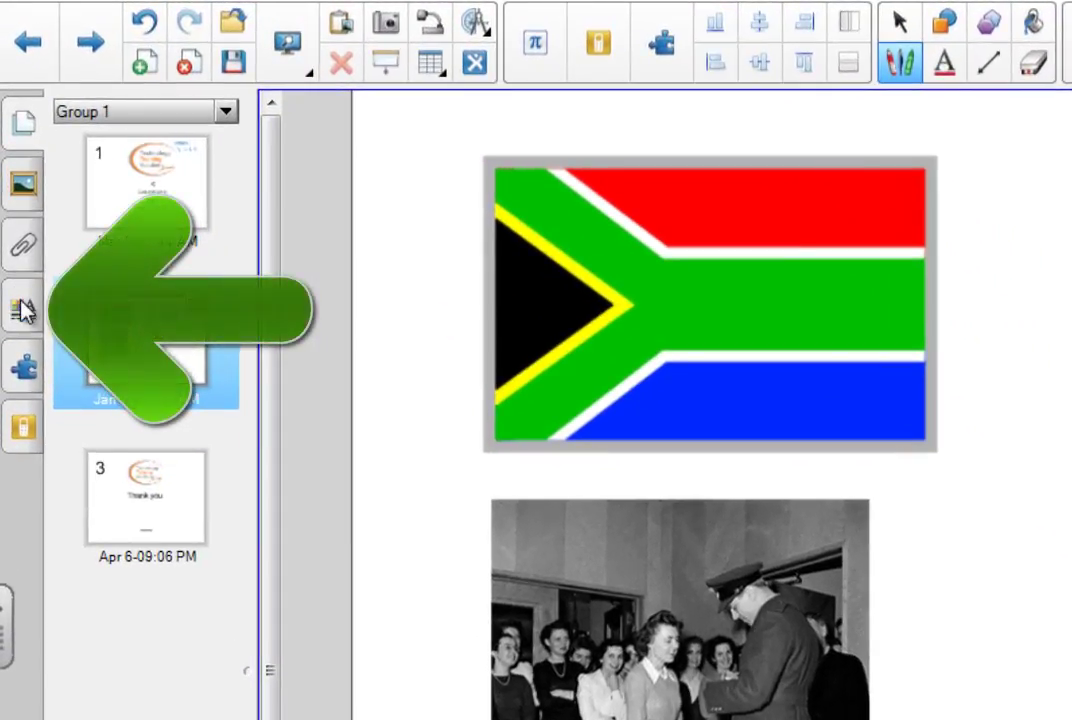
left_click(24, 311)
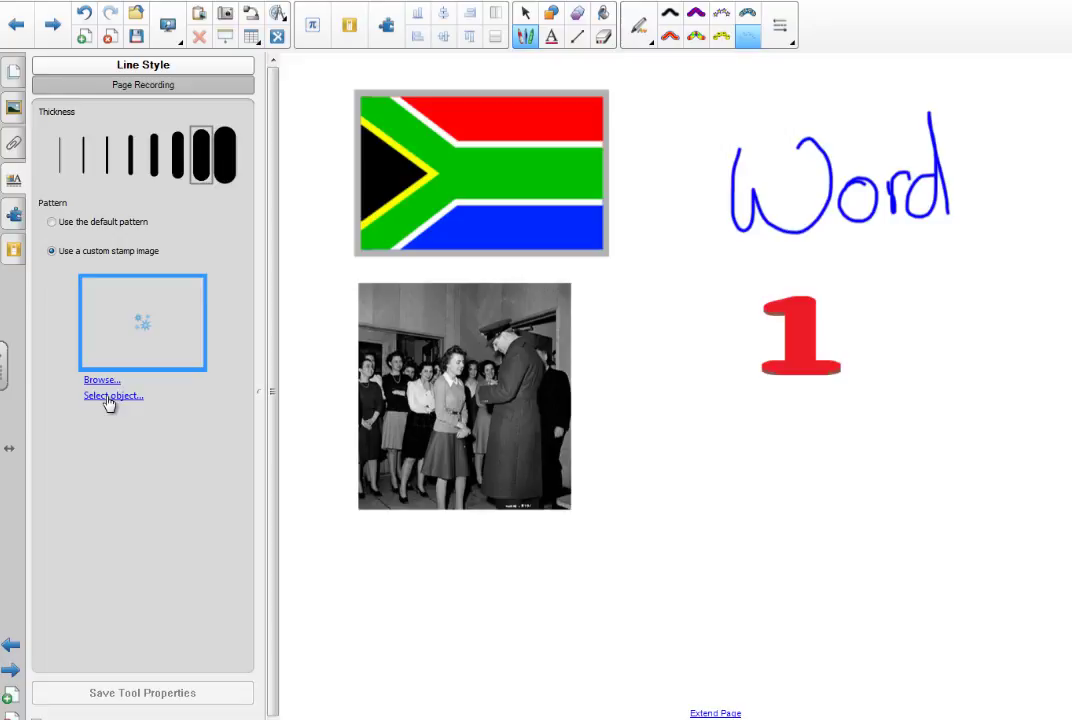
left_click(110, 397)
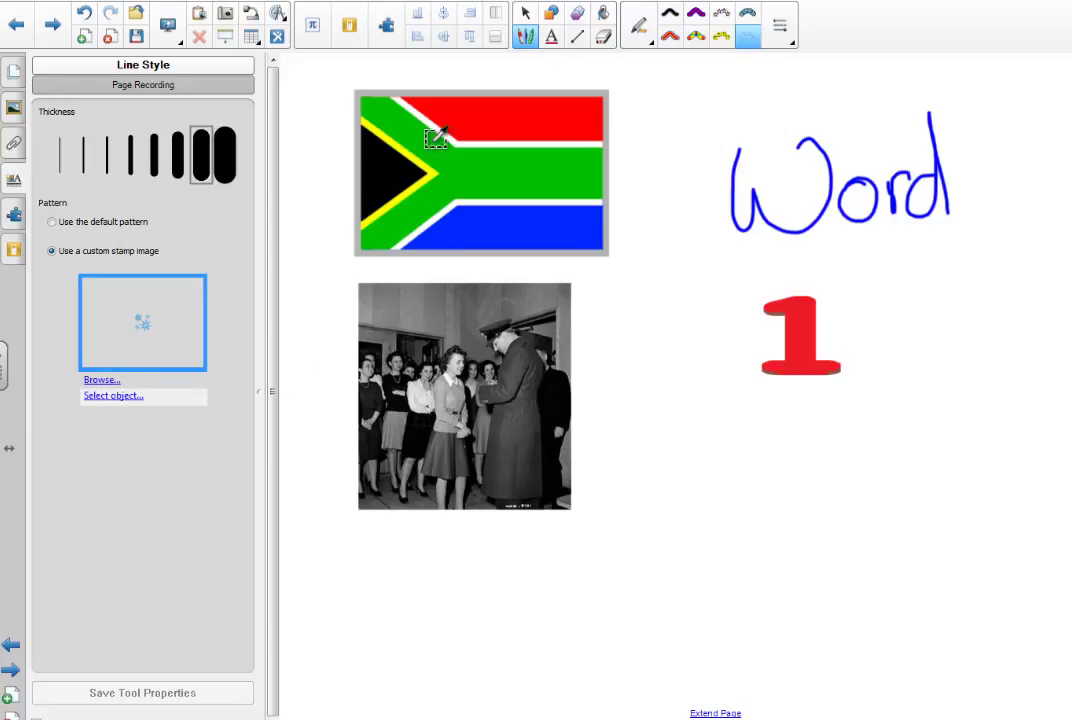
left_click(485, 169)
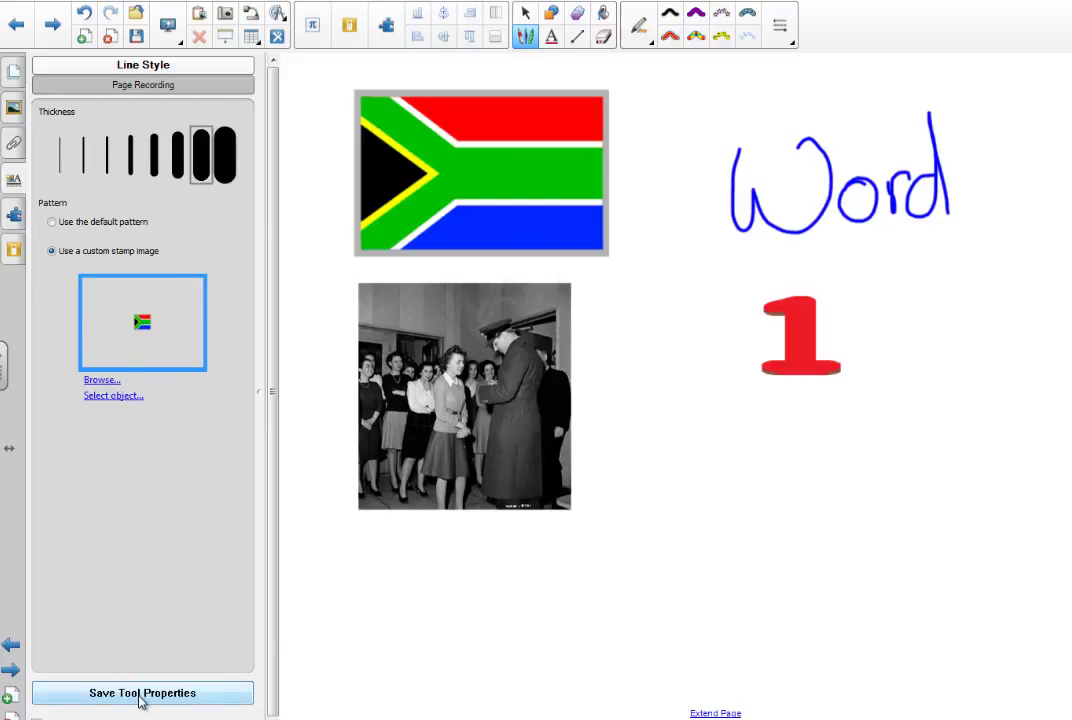
Draw a looping flag-stamp trail, then stamp trails of red 1s and small 'Word' images
mouse_move(700, 455)
left_mouse_down()
mouse_move(890, 433)
mouse_move(766, 517)
mouse_move(986, 591)
mouse_move(972, 370)
left_mouse_up()
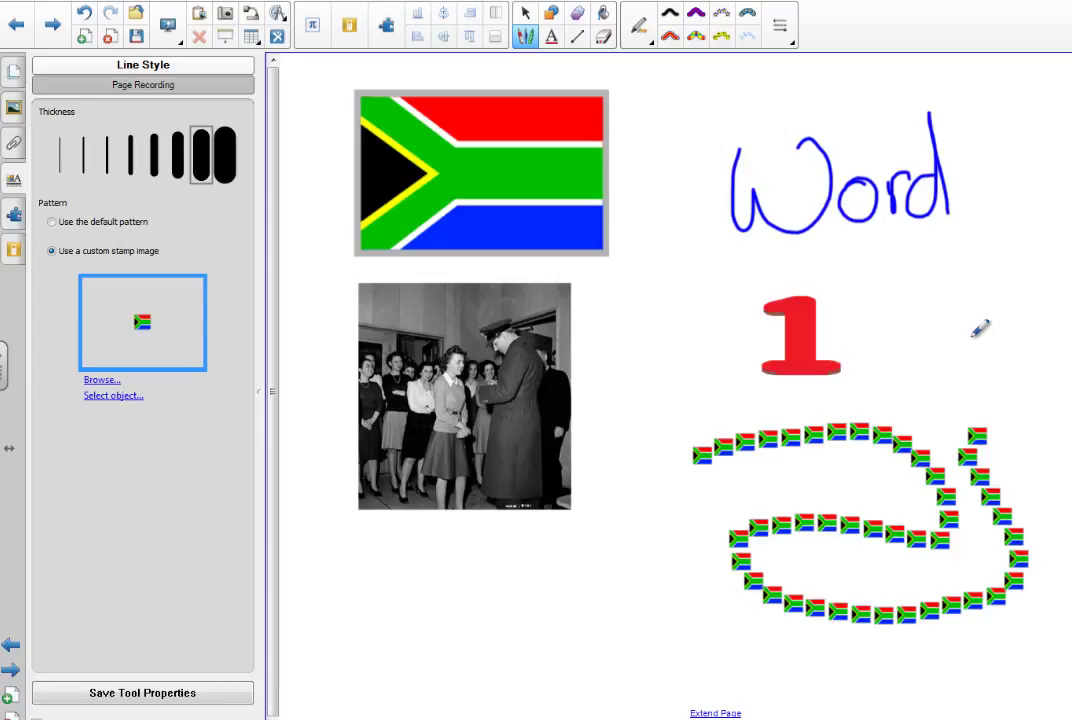
left_click(114, 396)
left_click(770, 360)
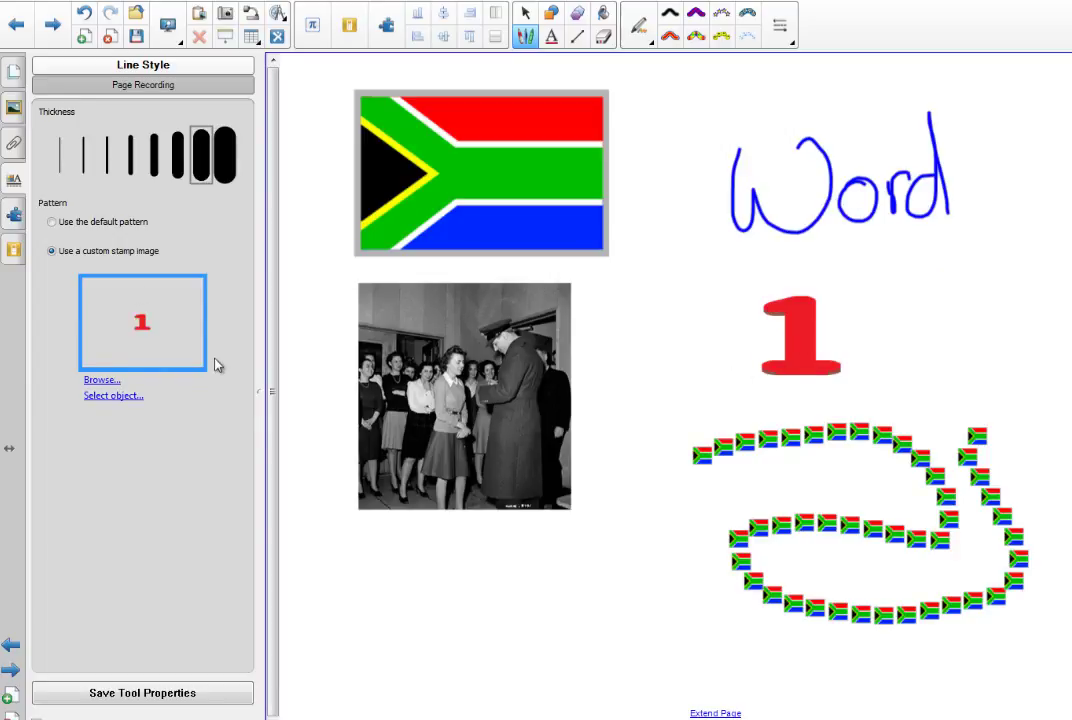
mouse_move(876, 288)
left_mouse_down()
mouse_move(960, 328)
mouse_move(981, 364)
left_mouse_up()
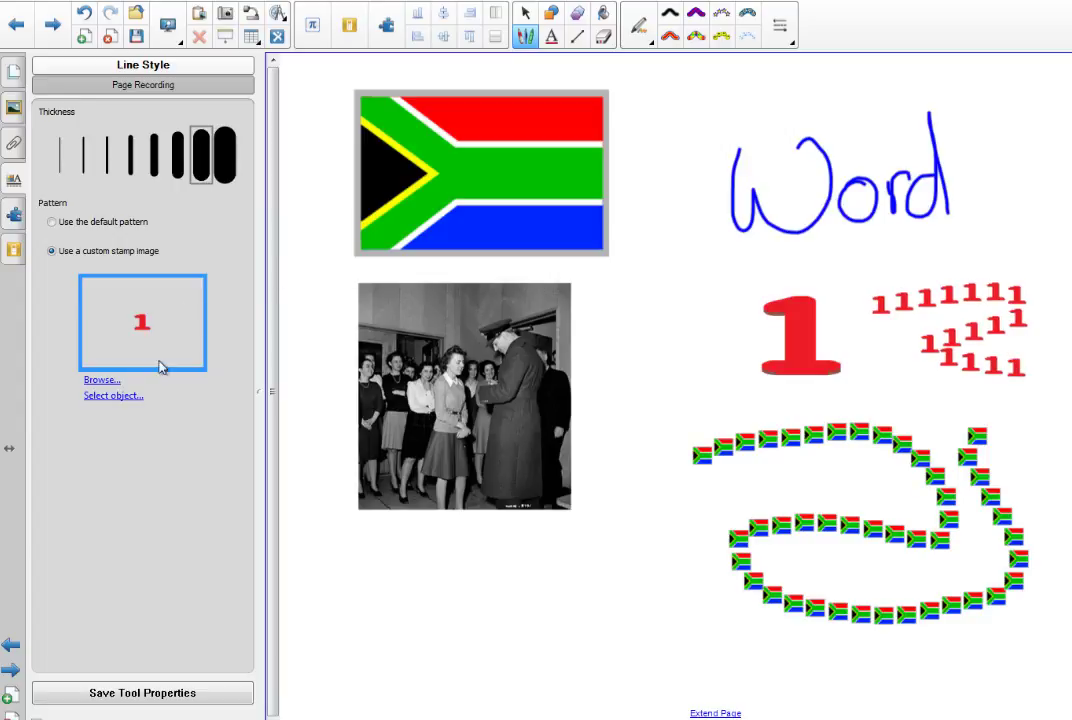
left_click(114, 396)
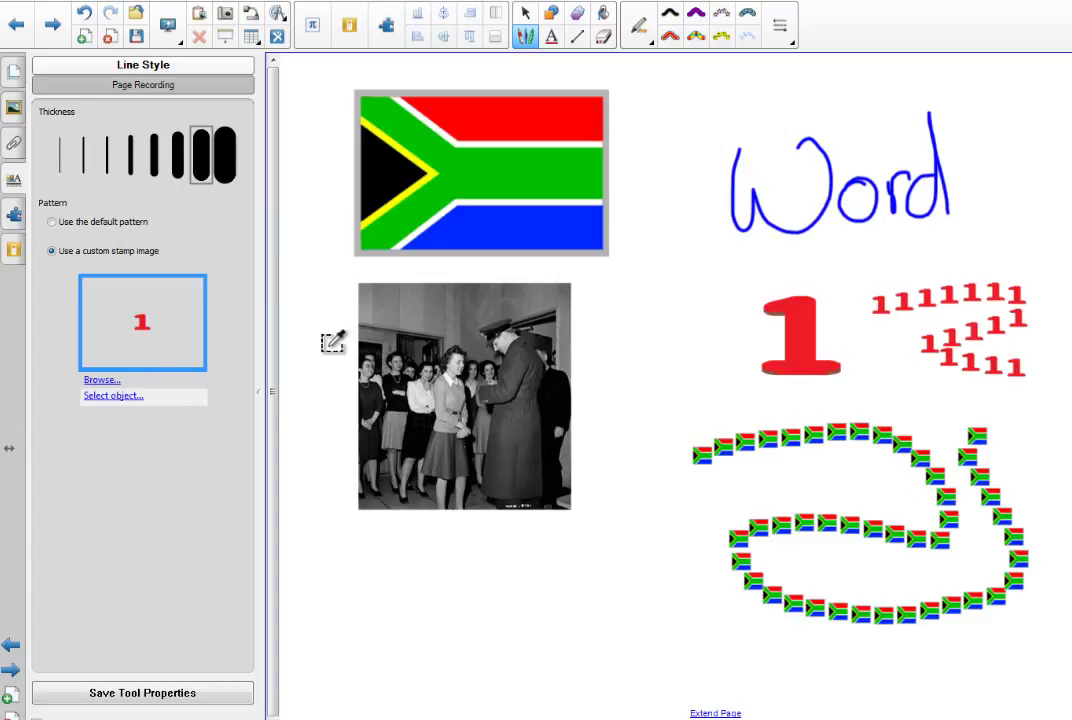
left_click(884, 182)
mouse_move(955, 102)
left_mouse_down()
mouse_move(1046, 90)
mouse_move(1050, 213)
left_mouse_up()
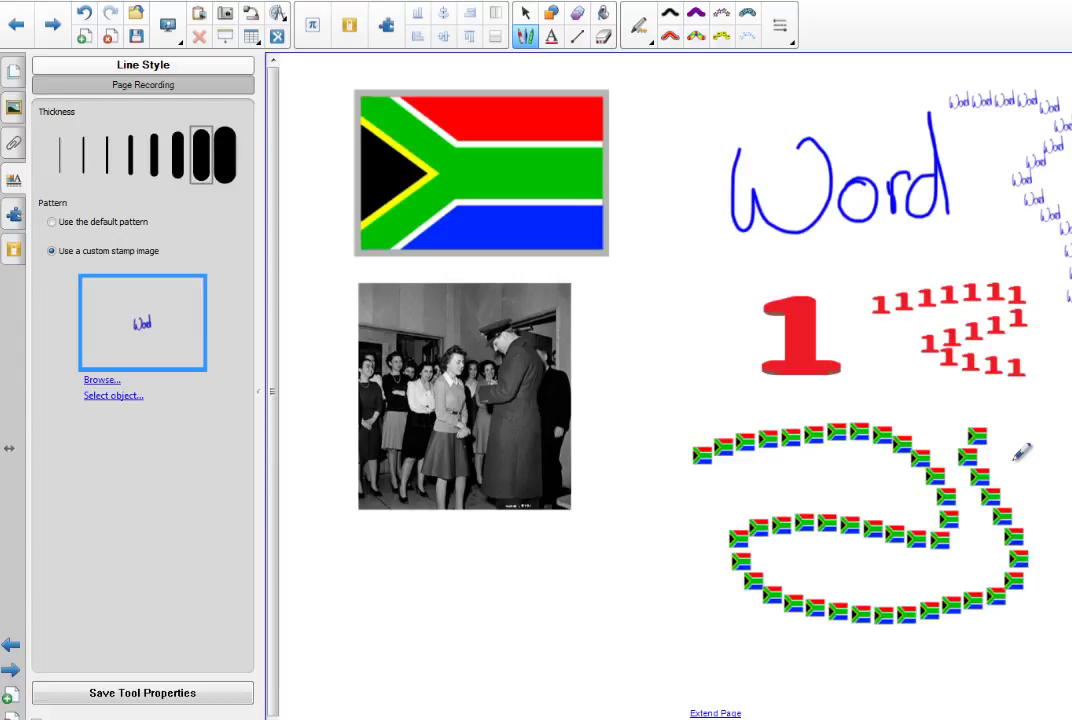
Pick the black-and-white photo as the stamp and draw photo-stamp trails near the top and beside 'Word'
left_click(105, 397)
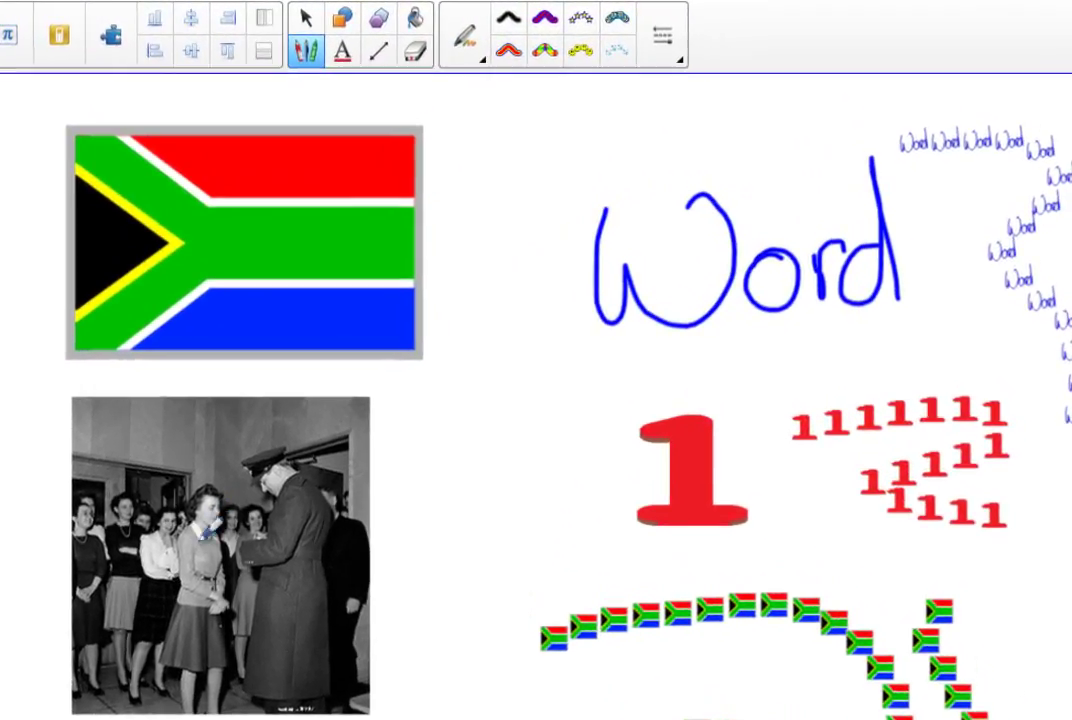
left_click(434, 317)
left_click_drag(668, 86, 727, 71)
mouse_move(588, 100)
left_mouse_down()
mouse_move(713, 124)
mouse_move(488, 203)
mouse_move(531, 381)
left_mouse_up()
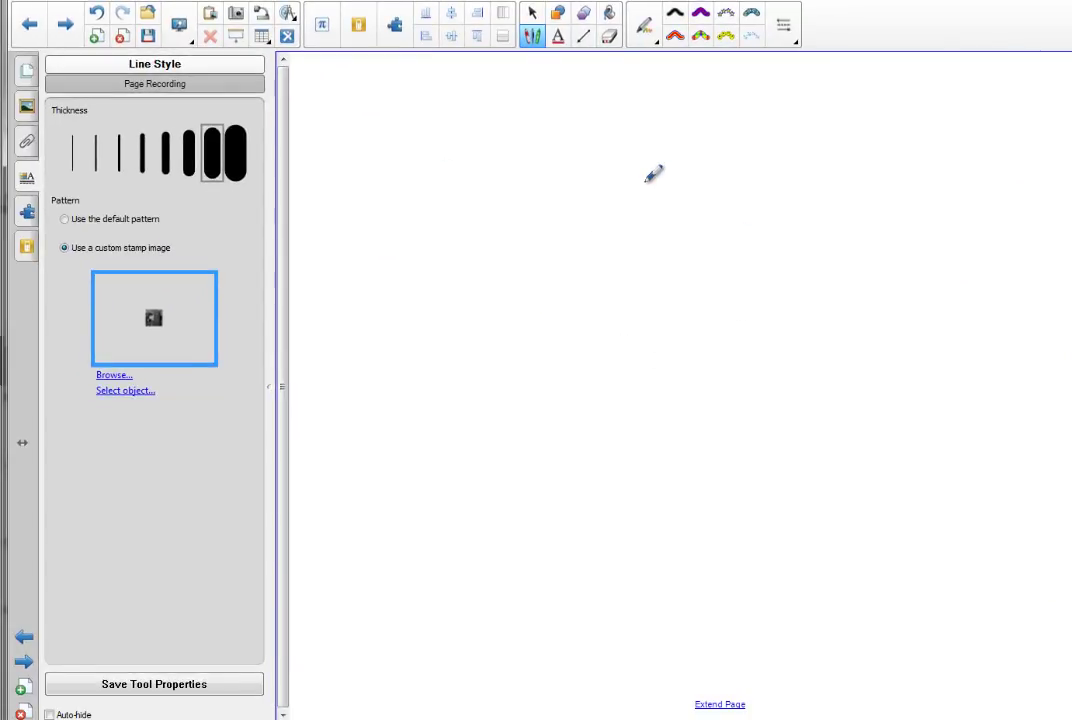
Browse to Customising the Creative Pen > Icons and load Aokay.jpg as the stamp image
left_click(115, 376)
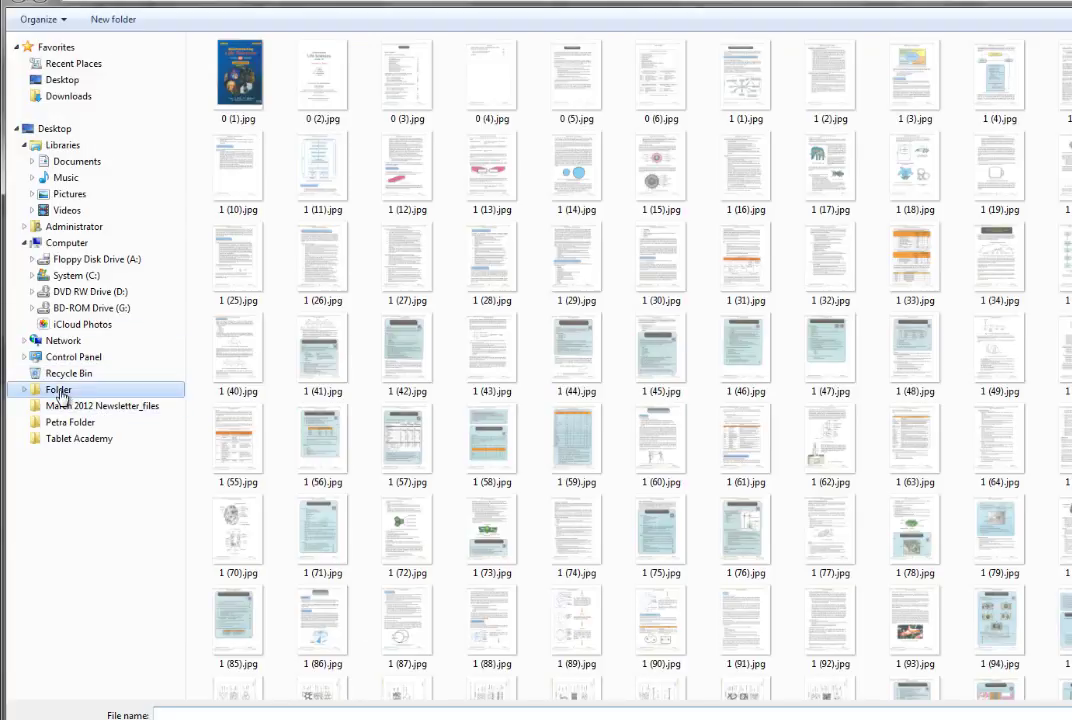
left_click(60, 391)
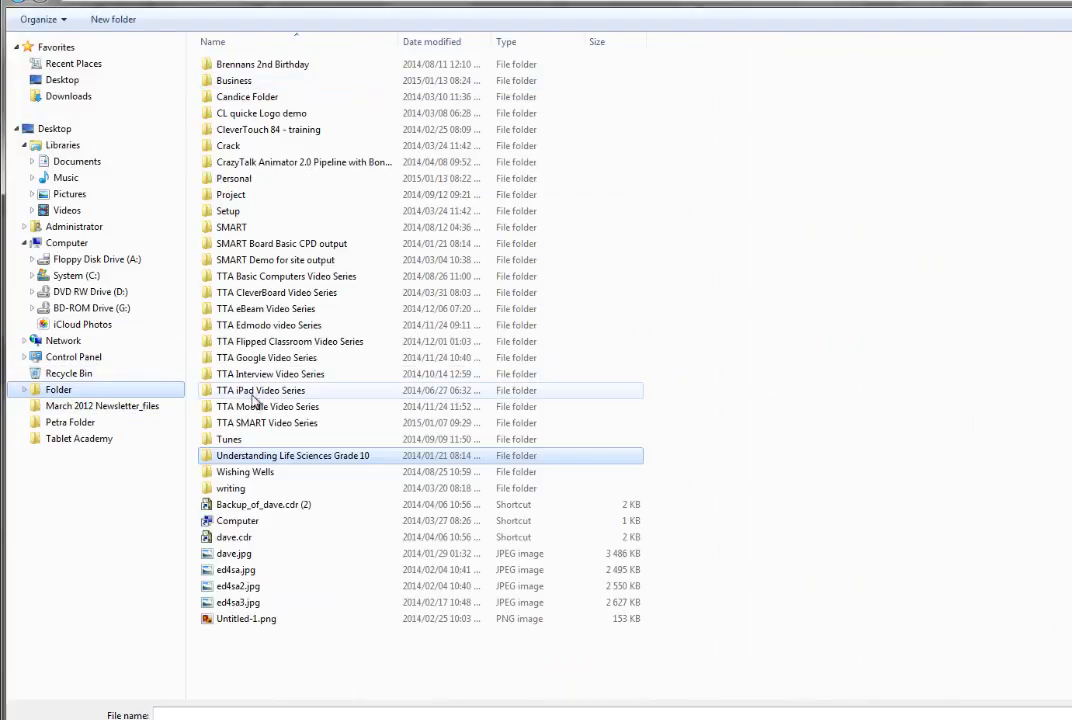
double_click(270, 423)
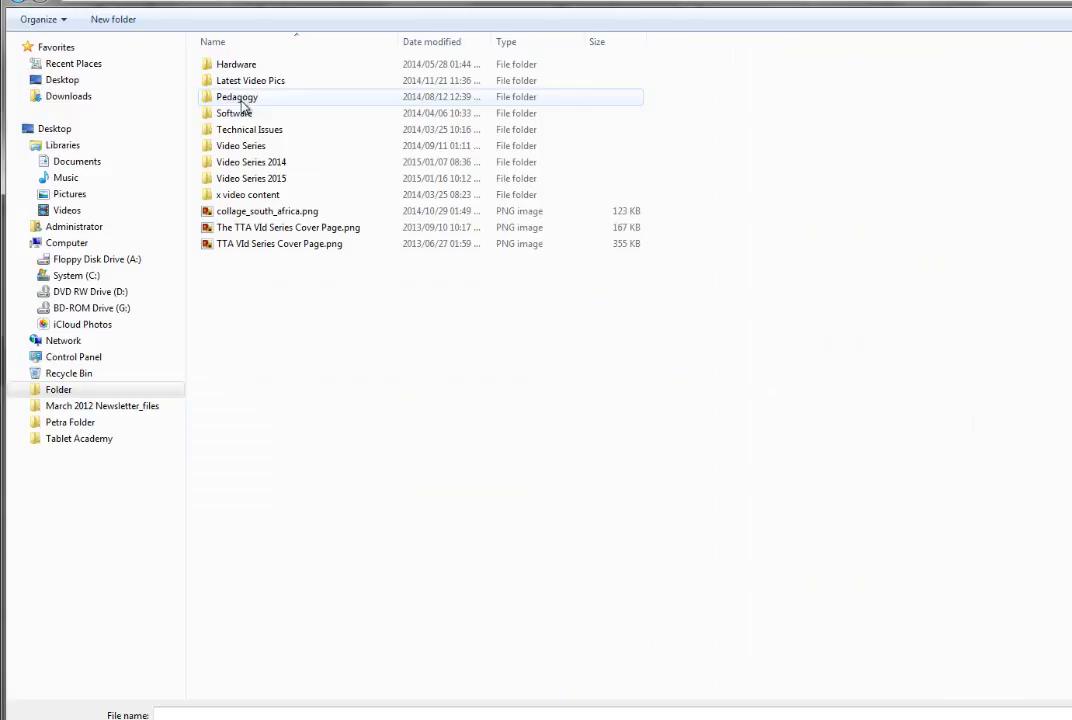
left_click(244, 115)
double_click(244, 115)
double_click(245, 82)
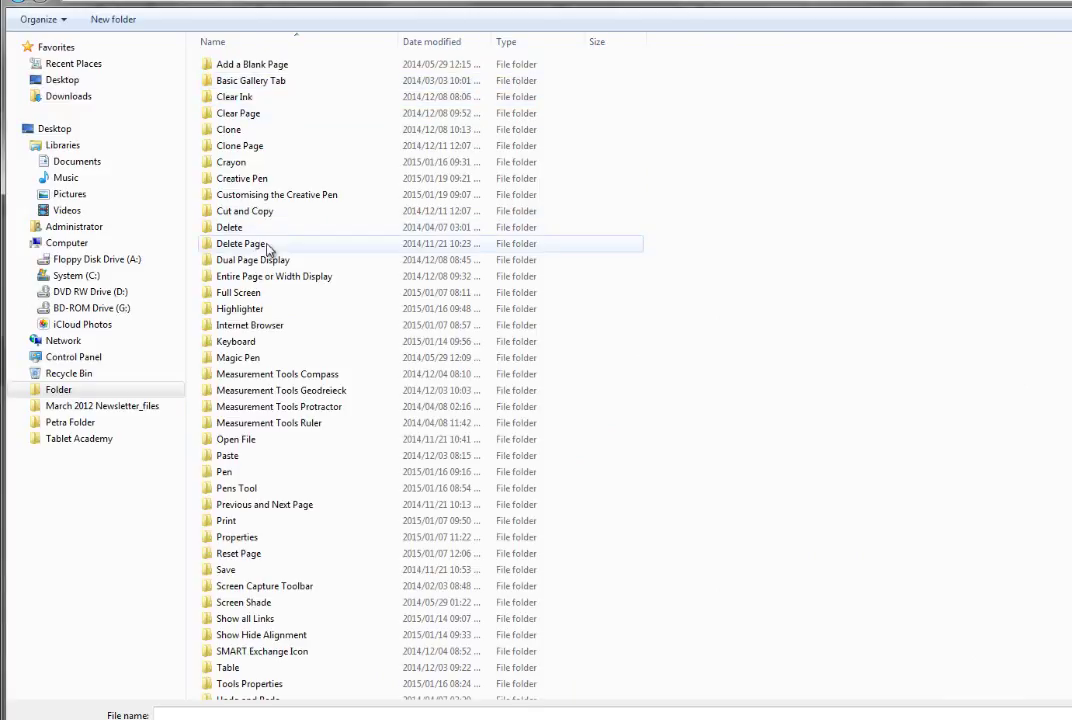
double_click(247, 196)
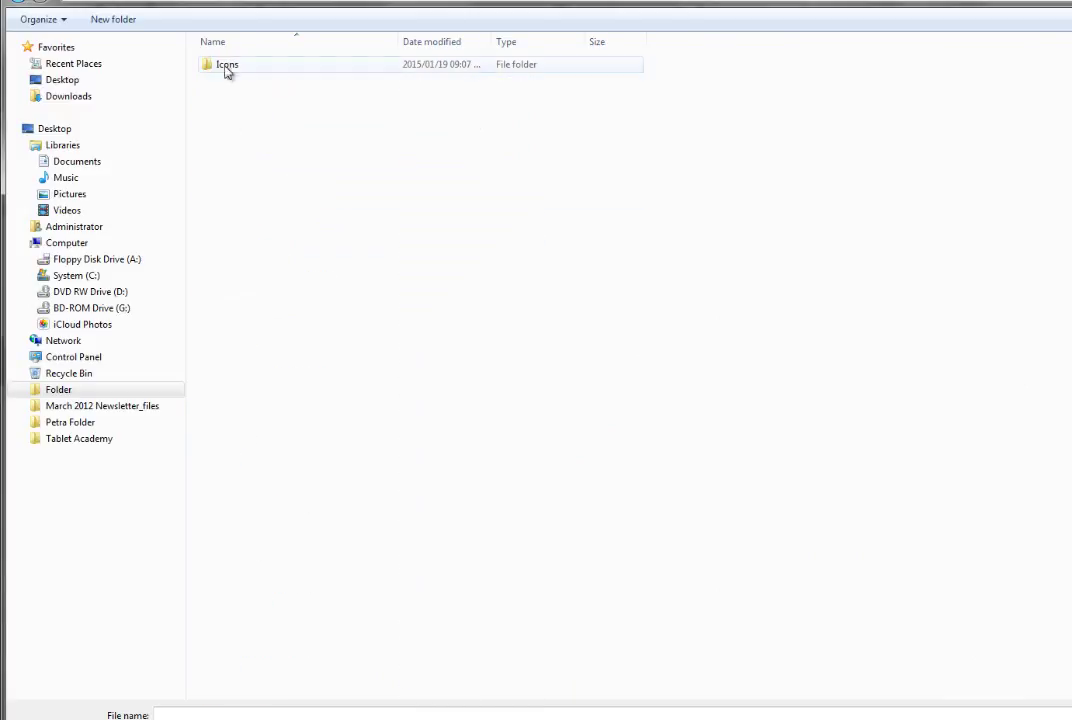
double_click(228, 66)
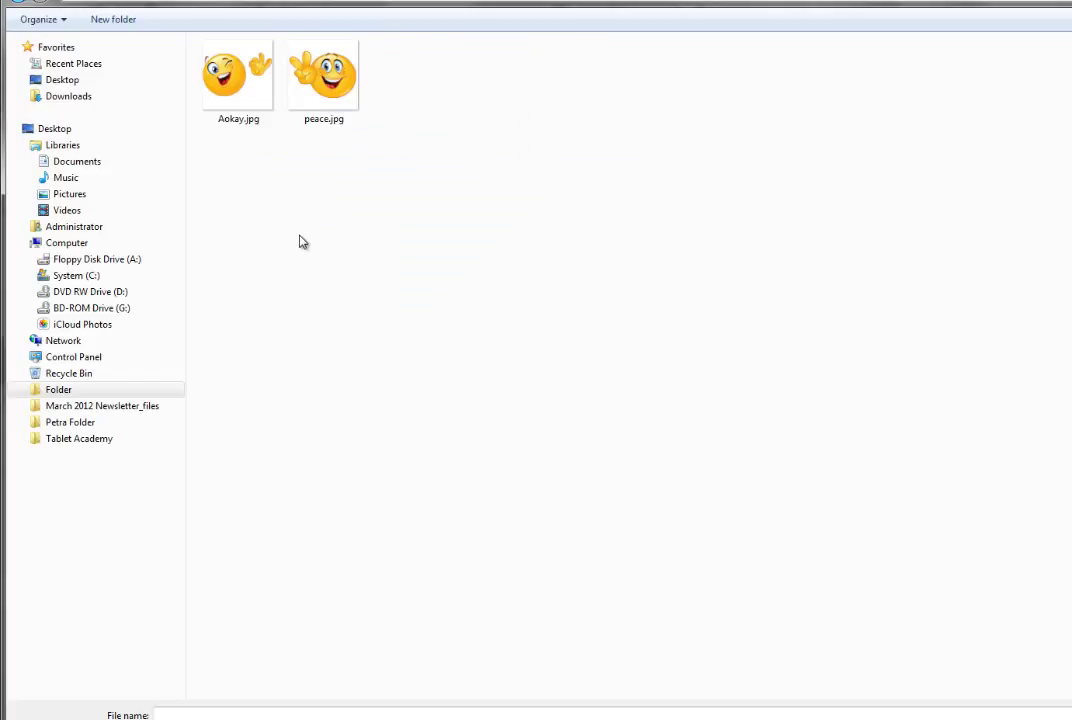
left_click(232, 82)
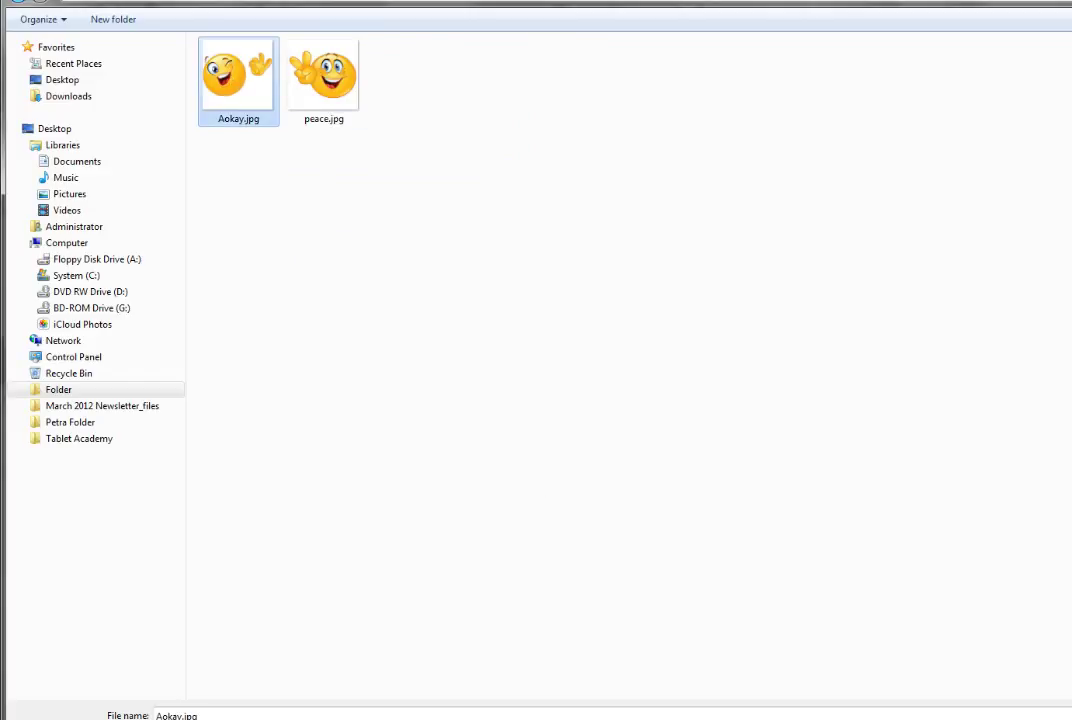
key("Return")
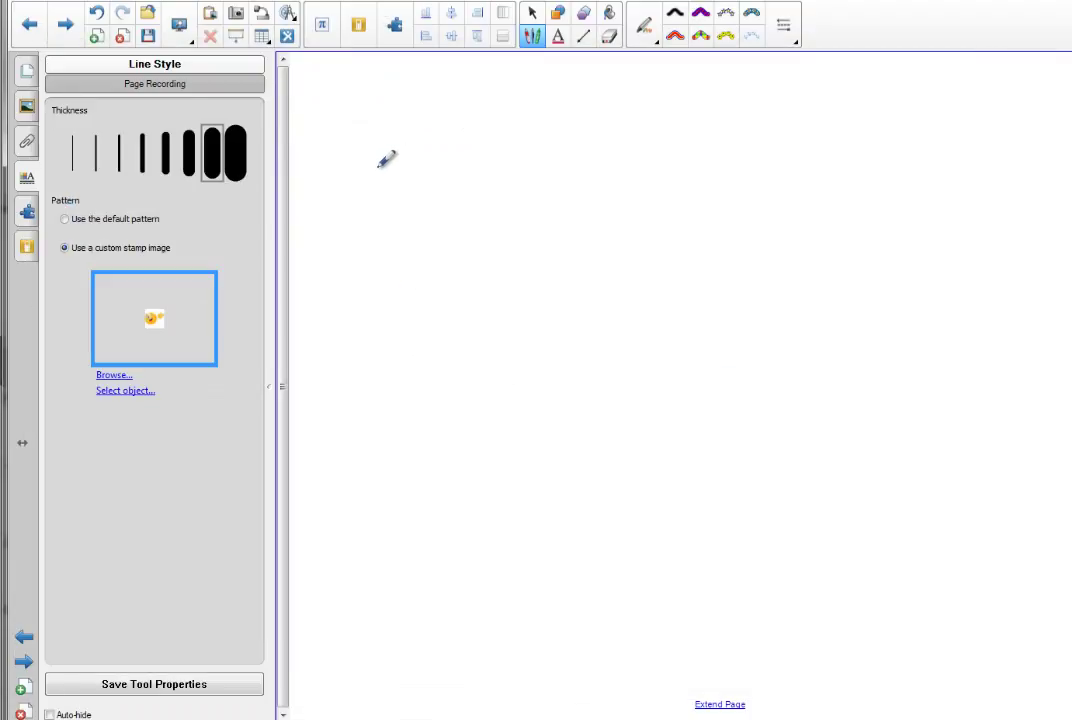
Drag a long zigzag of winking smiley stamps from upper left down the page
mouse_move(380, 165)
left_mouse_down()
mouse_move(565, 190)
mouse_move(675, 250)
mouse_move(588, 386)
mouse_move(746, 437)
left_mouse_up()
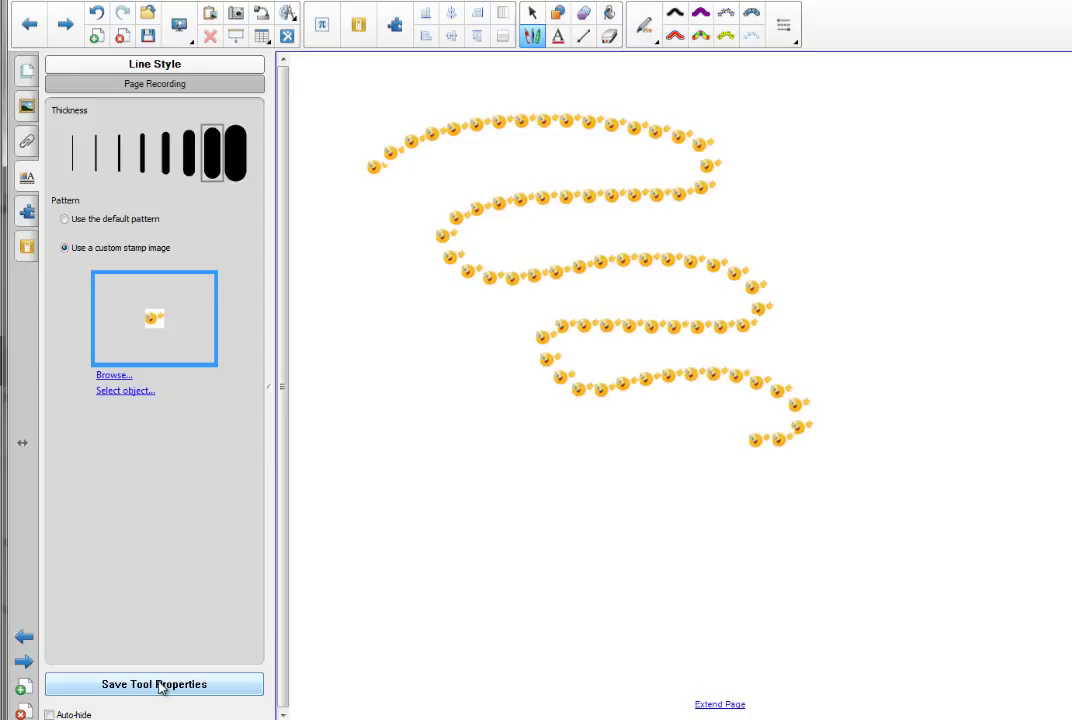
Save the winking-smiley stamp pen settings with Save Tool Properties
left_click(156, 684)
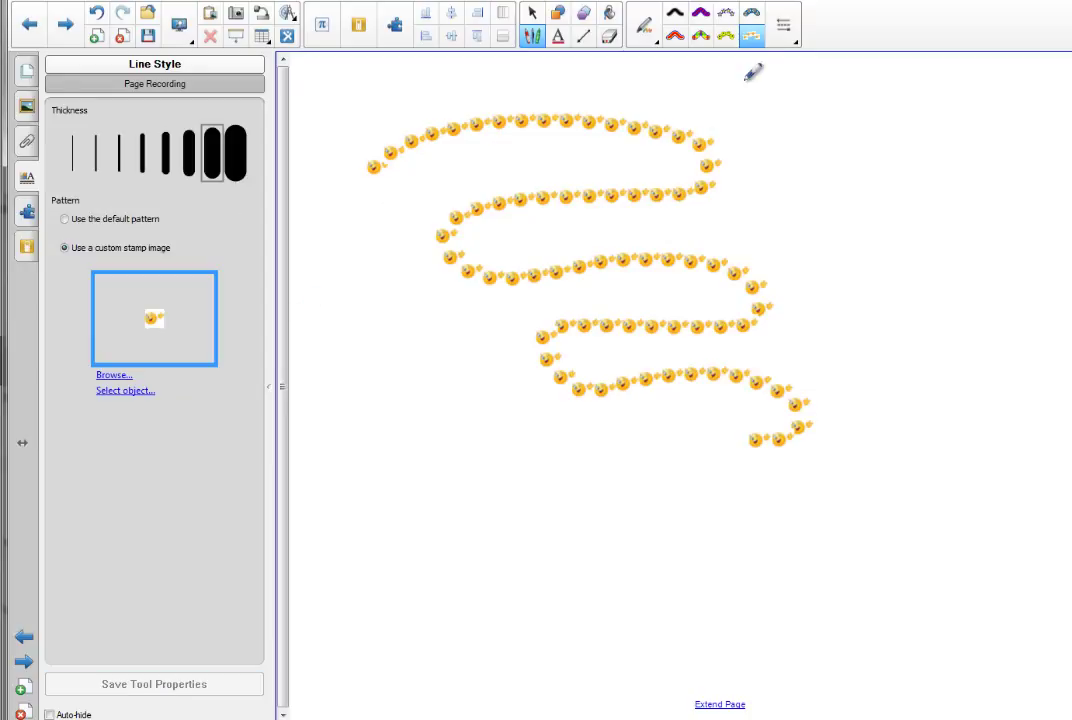